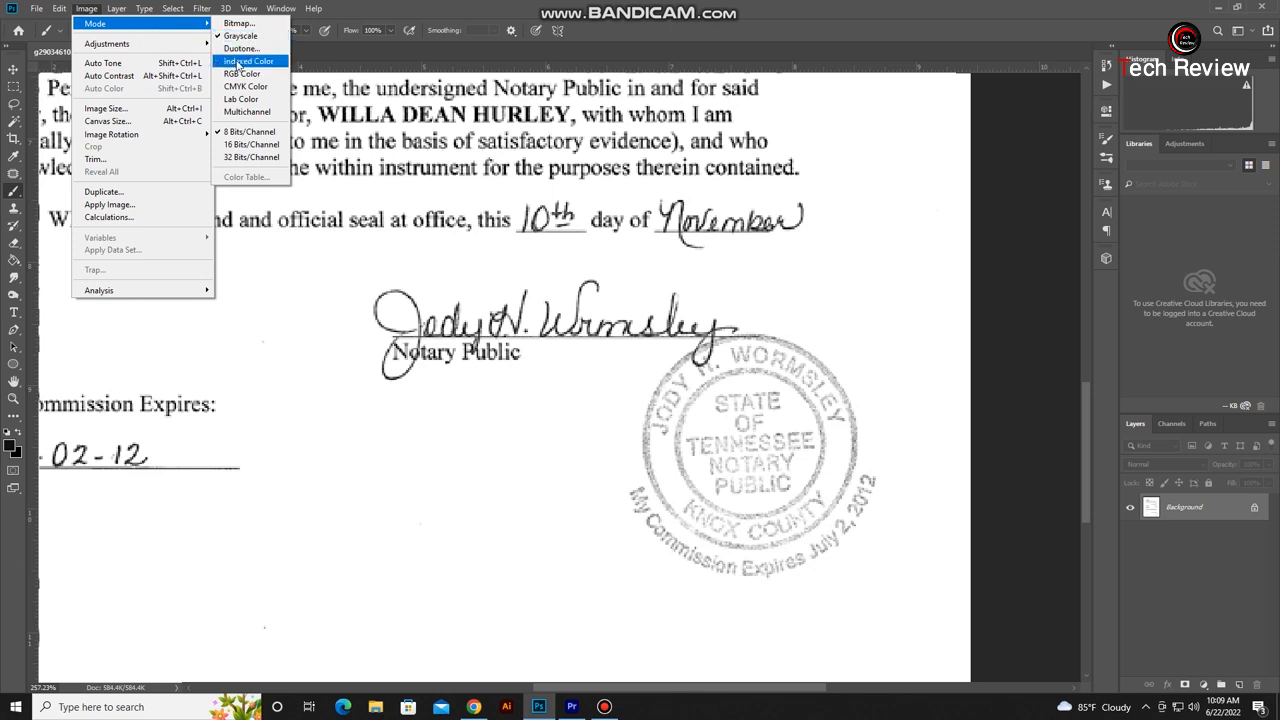
# Step: Convert the scanned document from grayscale to RGB Color mode and duplicate the Background layer
pyautogui.click(243, 74)
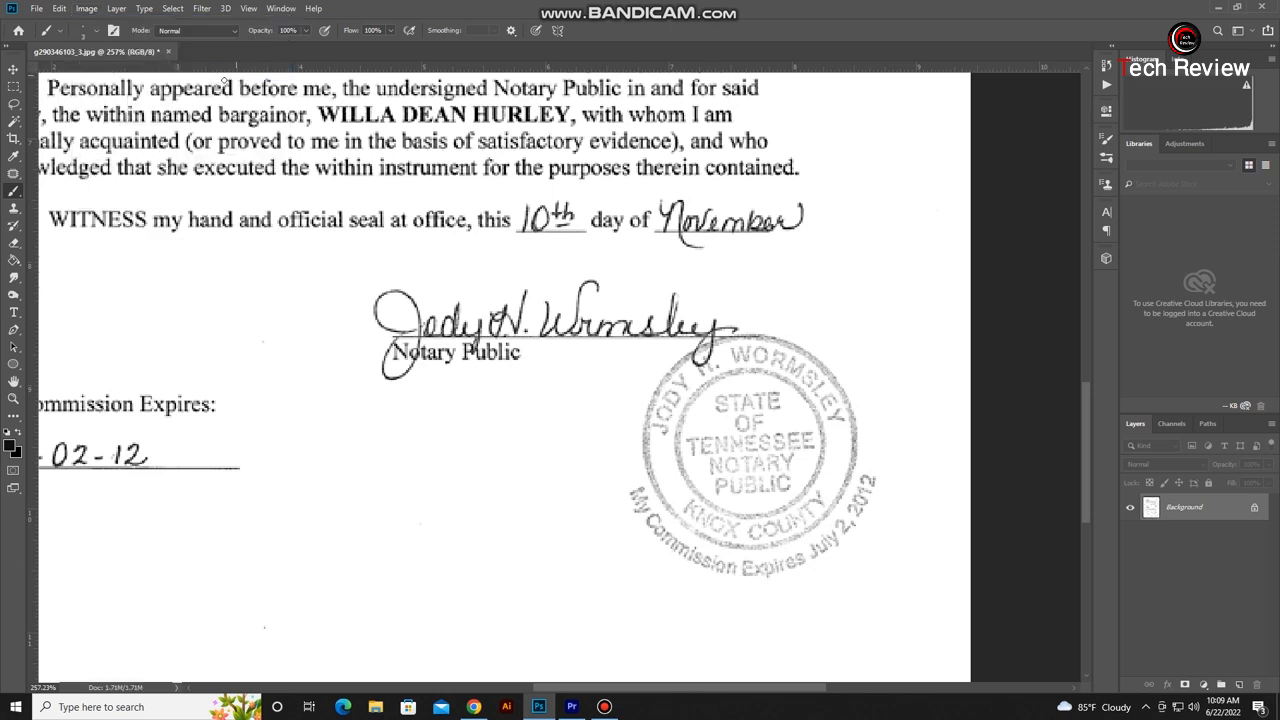
pyautogui.click(14, 87)
pyautogui.scroll(-7, 872, 446)
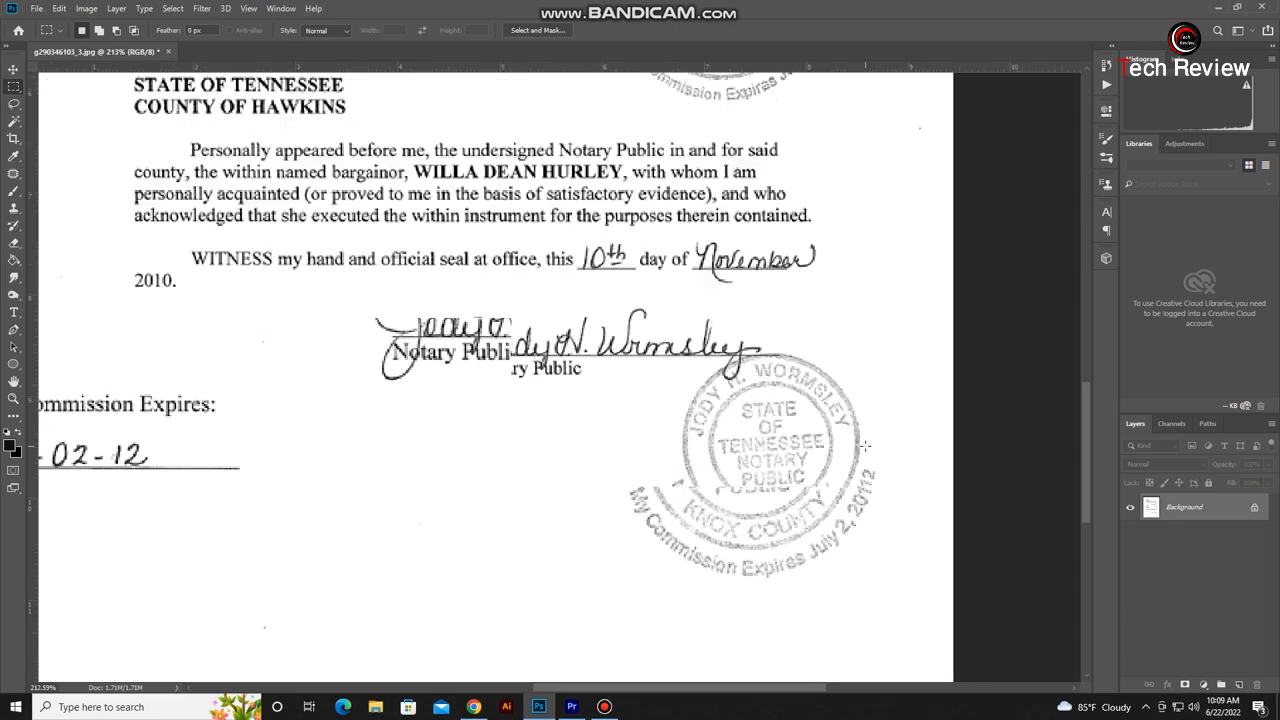
pyautogui.moveTo(853, 300); pyautogui.dragTo(834, 377)
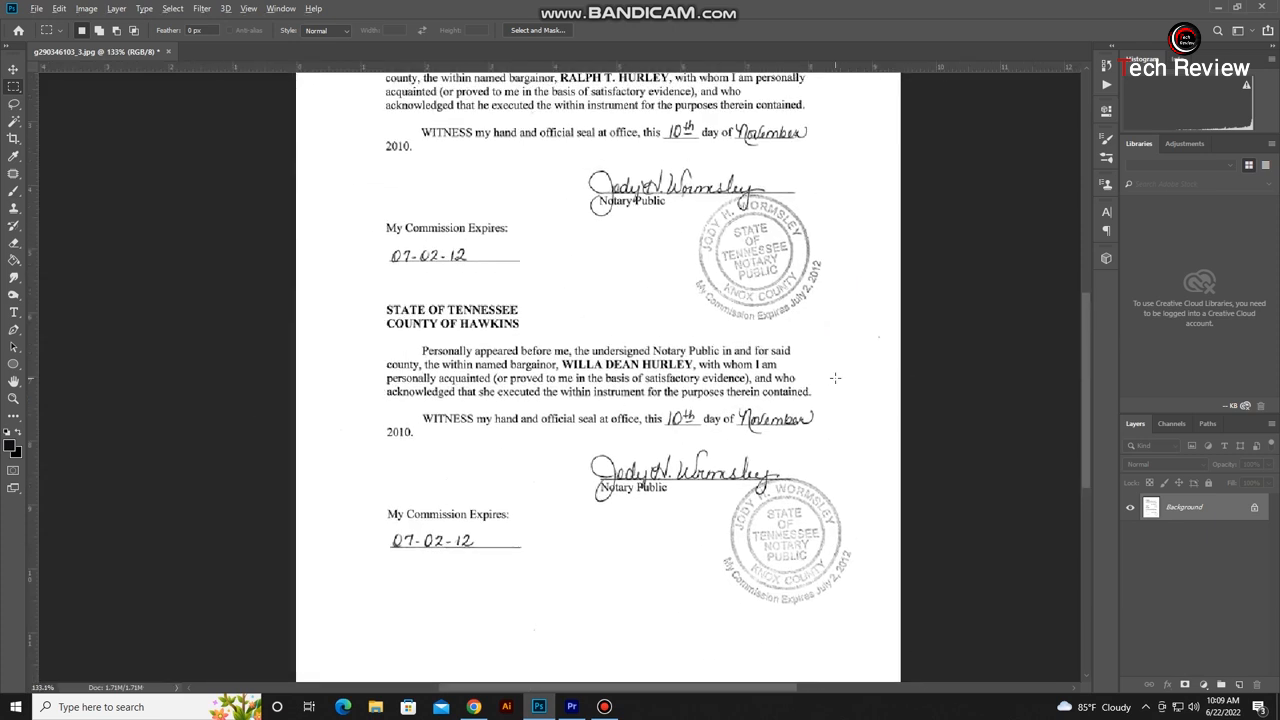
pyautogui.scroll(-1, 834, 377)
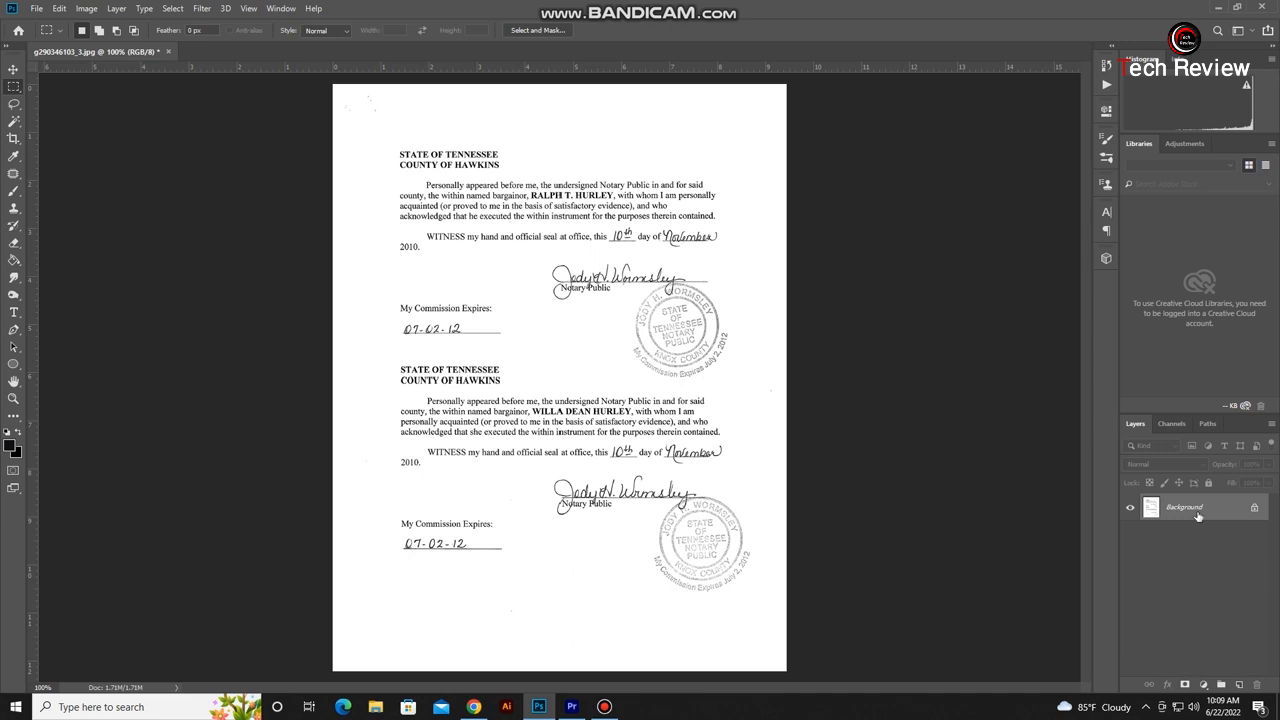
pyautogui.hotkey('ctrl', 'j')
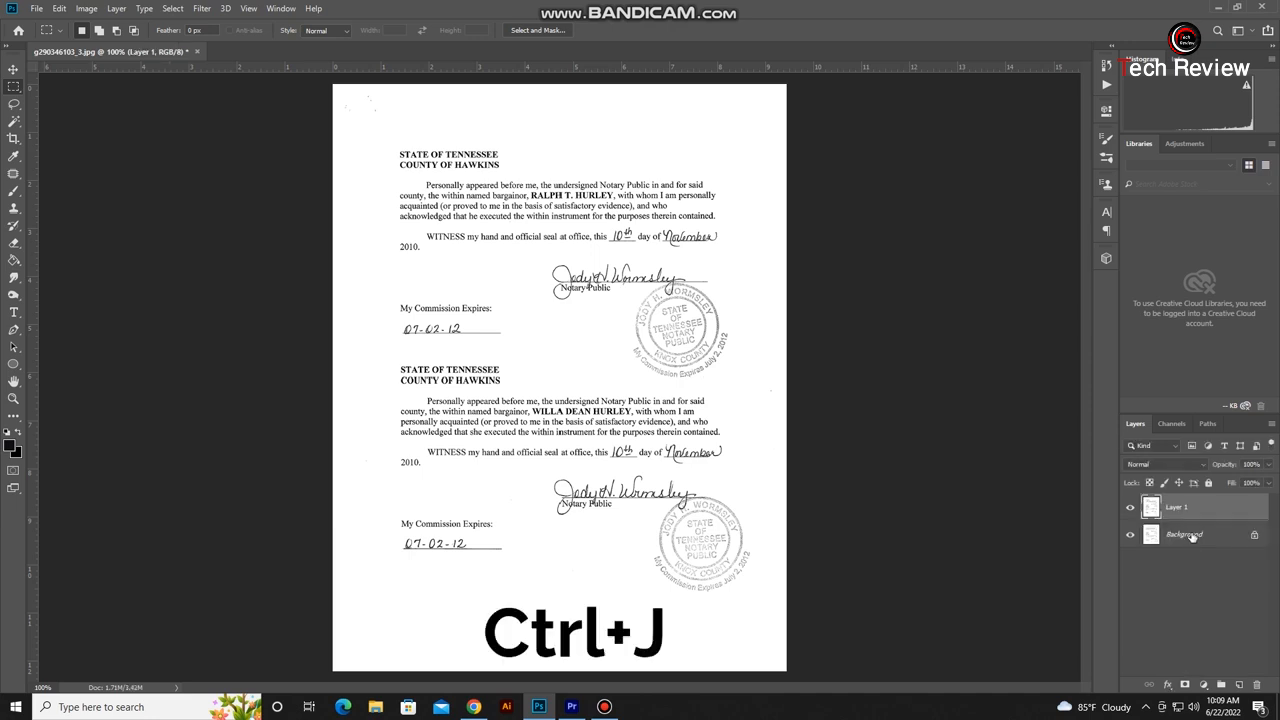
# Step: Add a Color Balance adjustment layer with midtones at Cyan-Red +92, Magenta-Green -100 and Yellow-Blue +100
pyautogui.click(1204, 685)
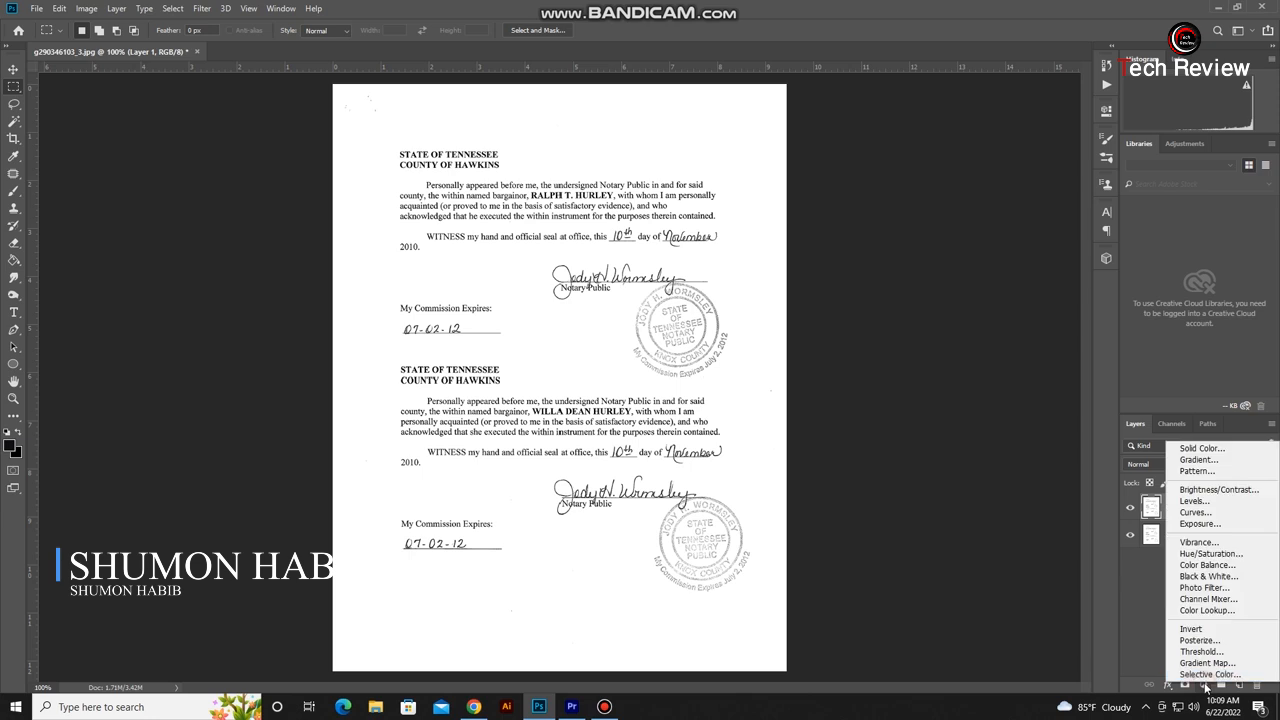
pyautogui.click(1210, 565)
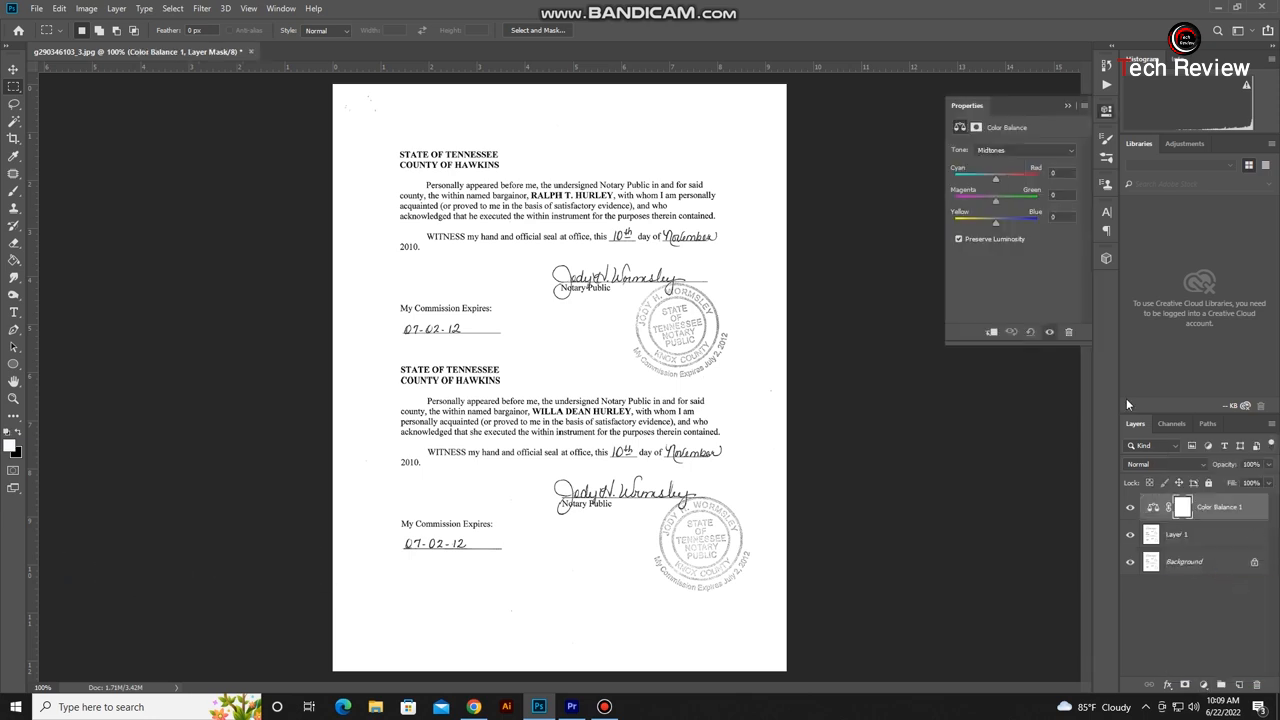
pyautogui.moveTo(992, 198); pyautogui.dragTo(929, 205)
pyautogui.moveTo(995, 179); pyautogui.dragTo(1022, 223)
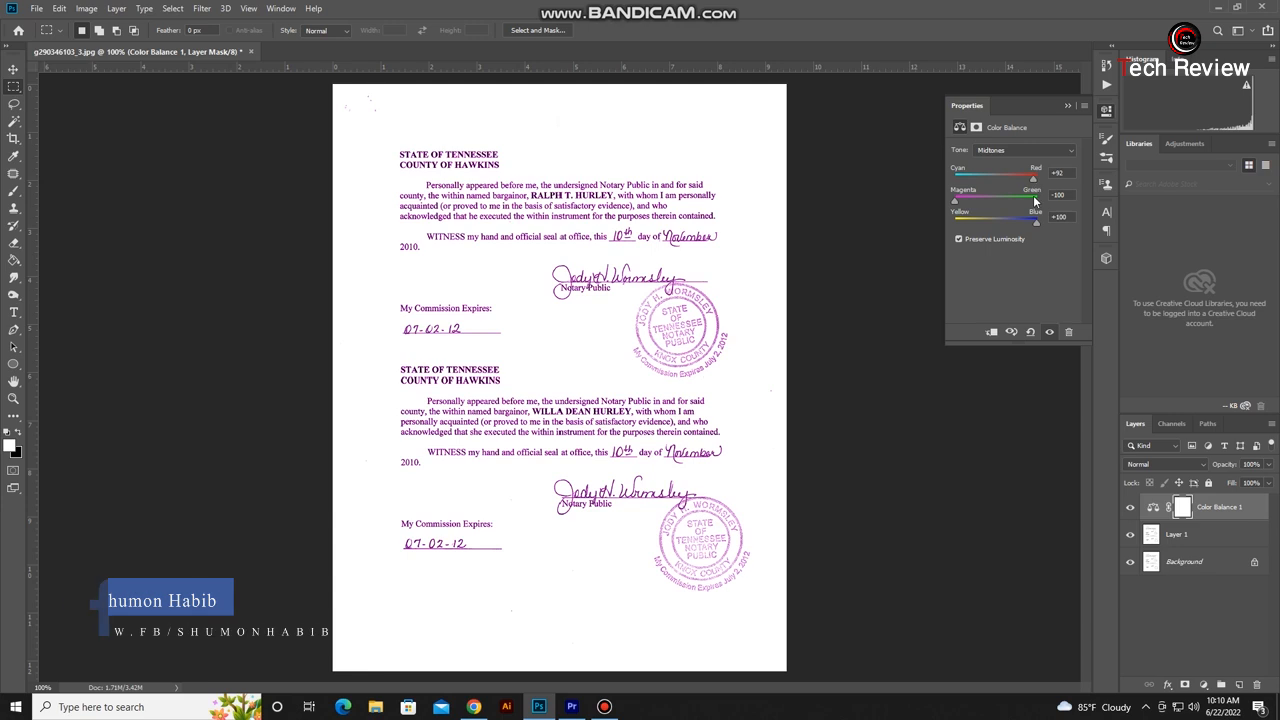
pyautogui.click(1066, 106)
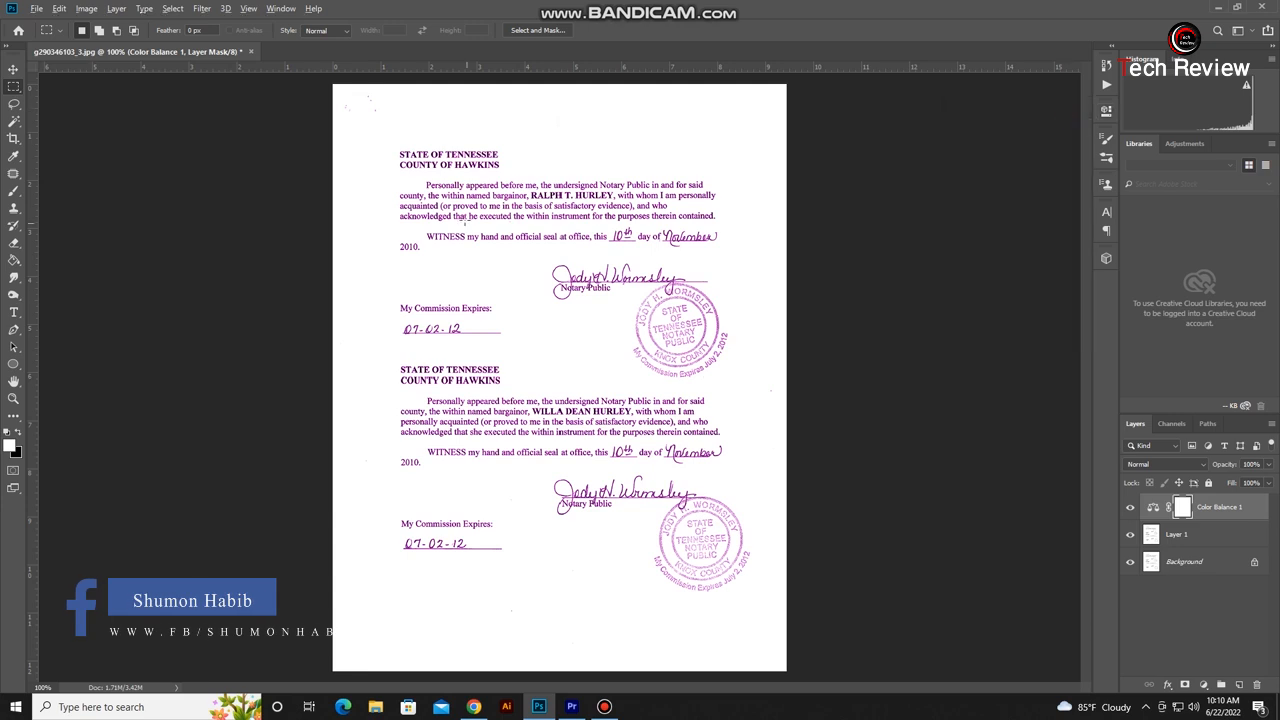
# Step: Invert the Color Balance layer mask to black so the tint is hidden across the whole page
pyautogui.scroll(4, 466, 222)
pyautogui.scroll(-2, 566, 230)
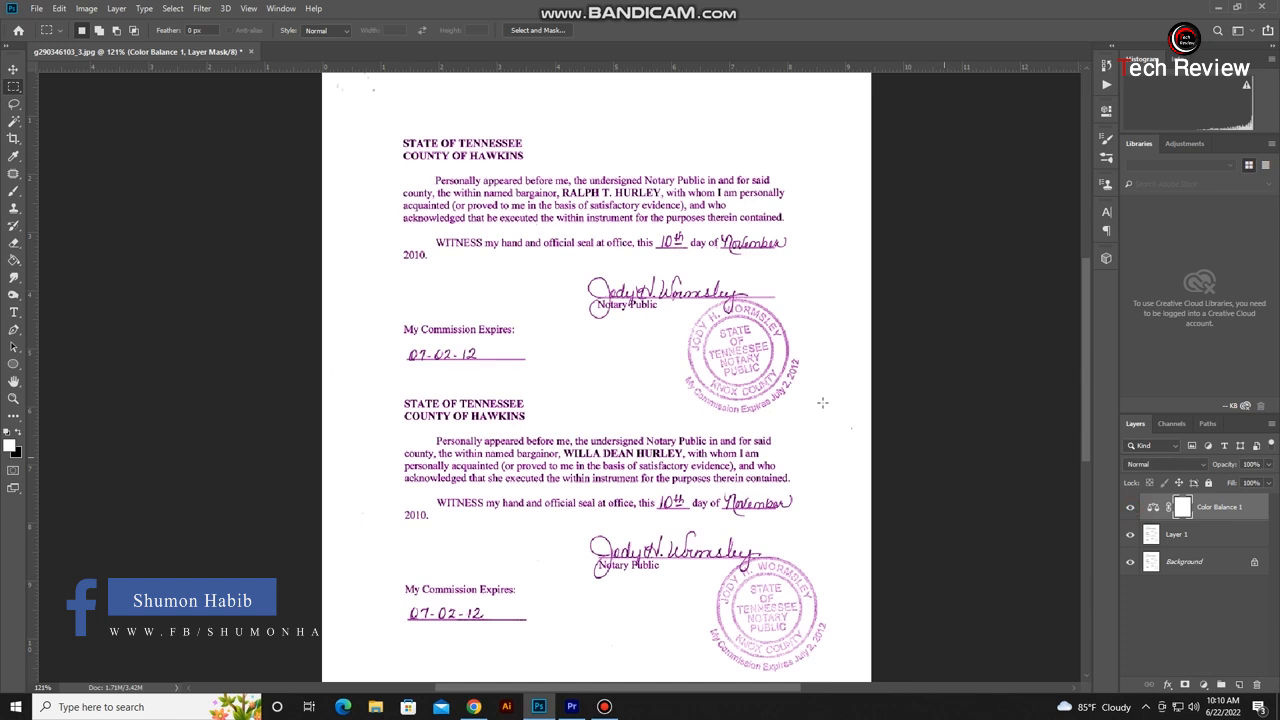
pyautogui.scroll(2, 767, 398)
pyautogui.moveTo(793, 440); pyautogui.dragTo(786, 316)
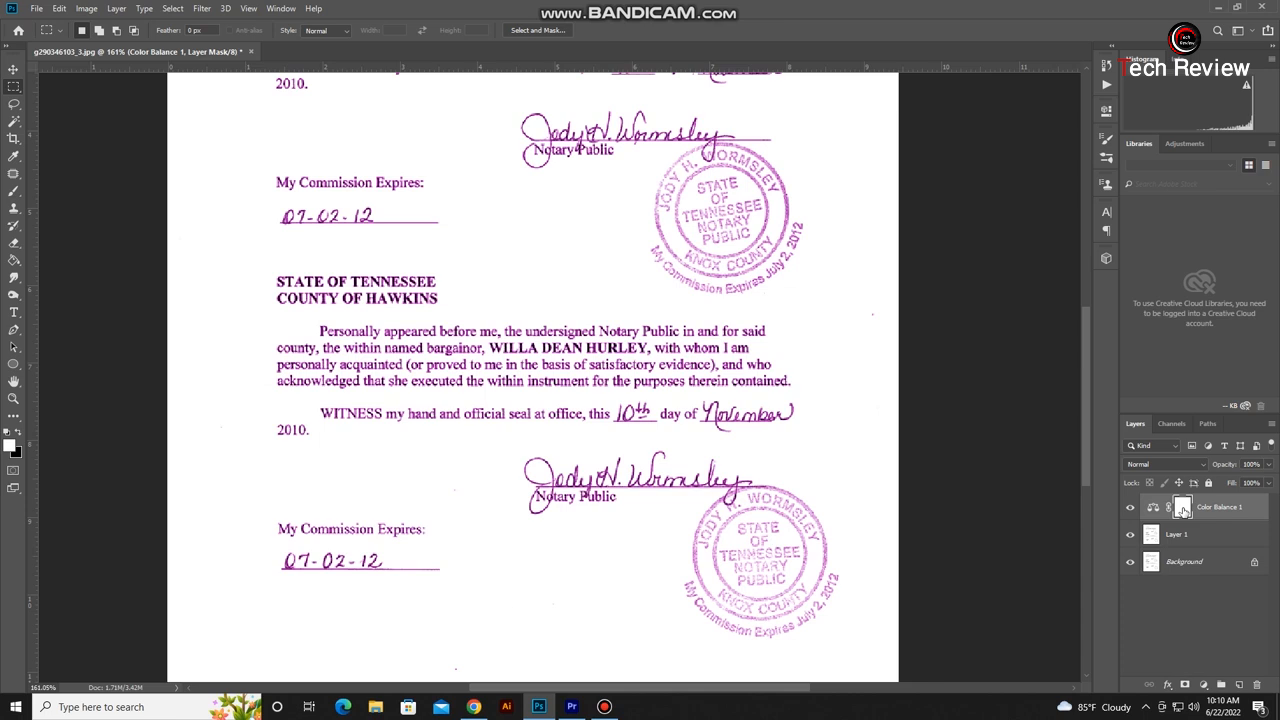
pyautogui.hotkey('ctrl', 'i')
pyautogui.hotkey('ctrl', 'i')
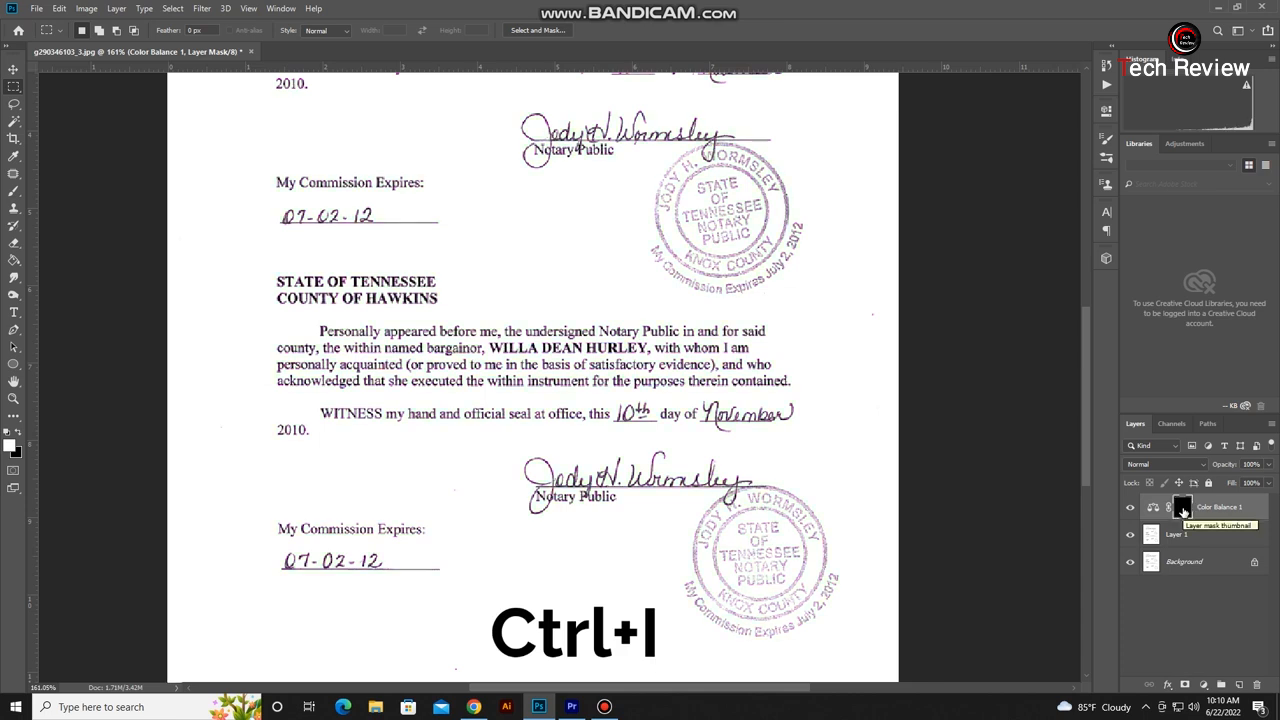
# Step: Paint white on the Color Balance mask over the lower notary seal with a 55 px hard round brush, avoiding the signature
pyautogui.scroll(-3, 790, 406)
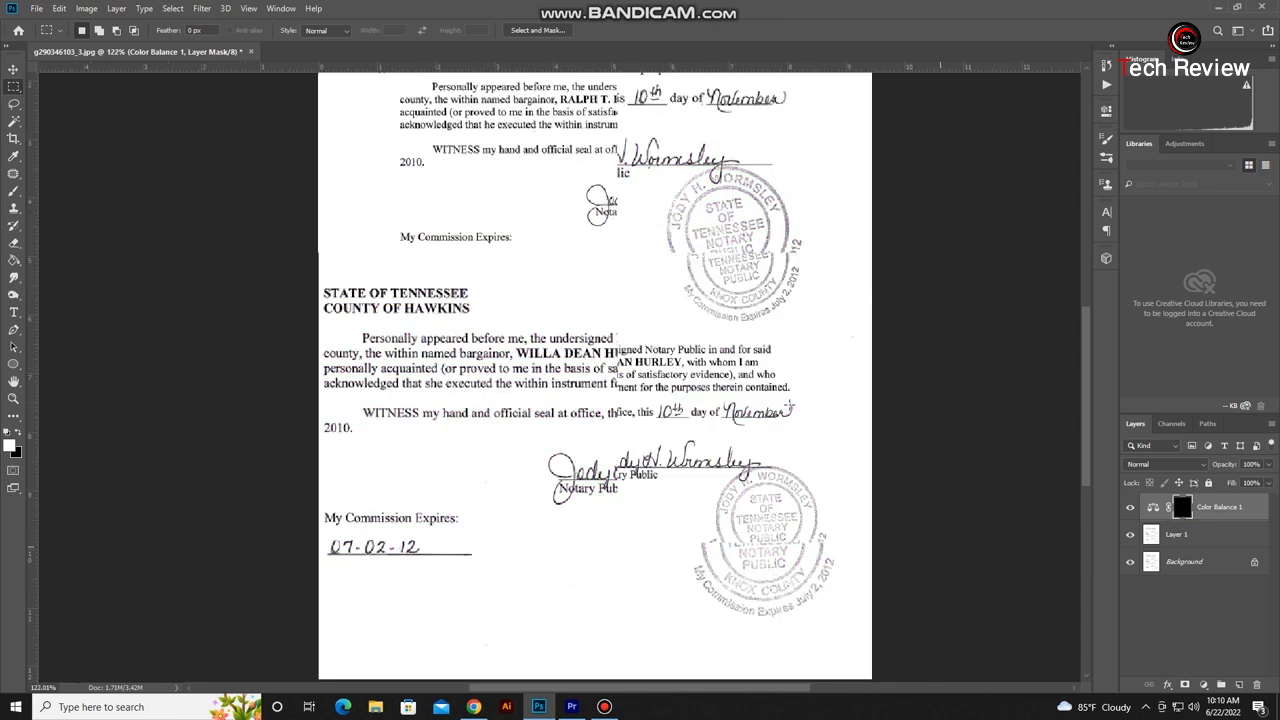
pyautogui.scroll(6, 783, 422)
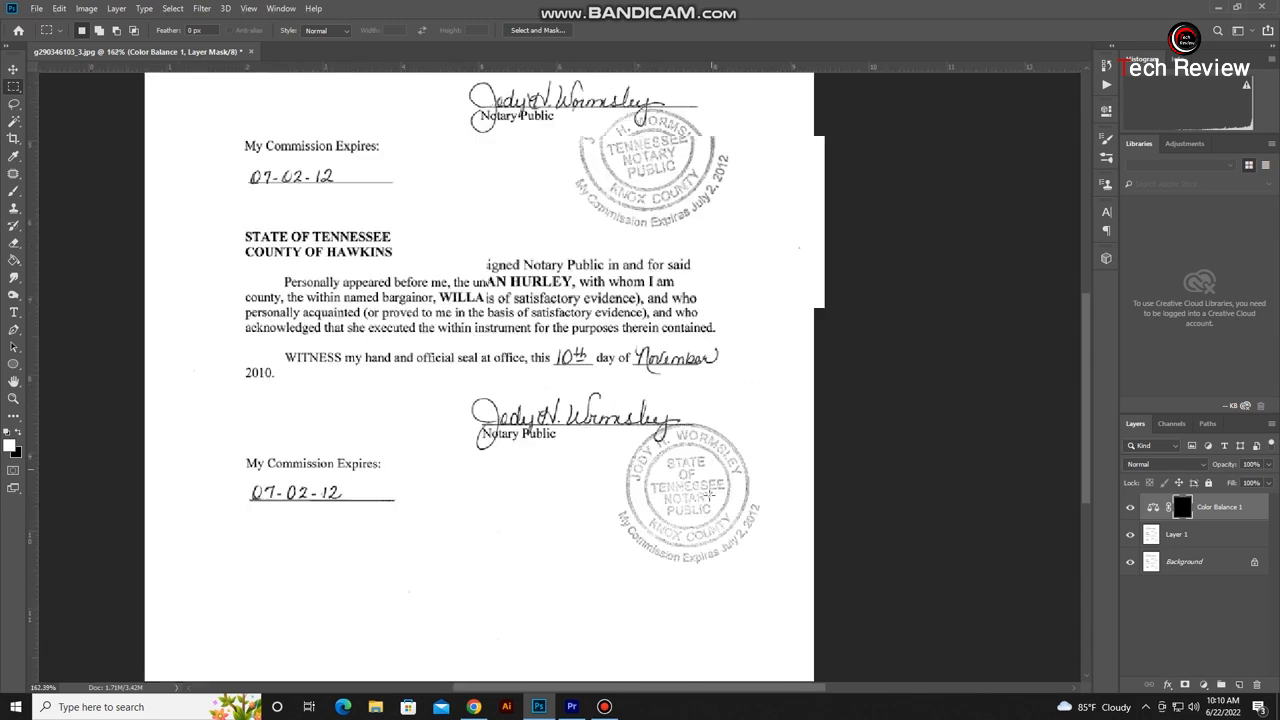
pyautogui.moveTo(723, 554); pyautogui.dragTo(674, 404)
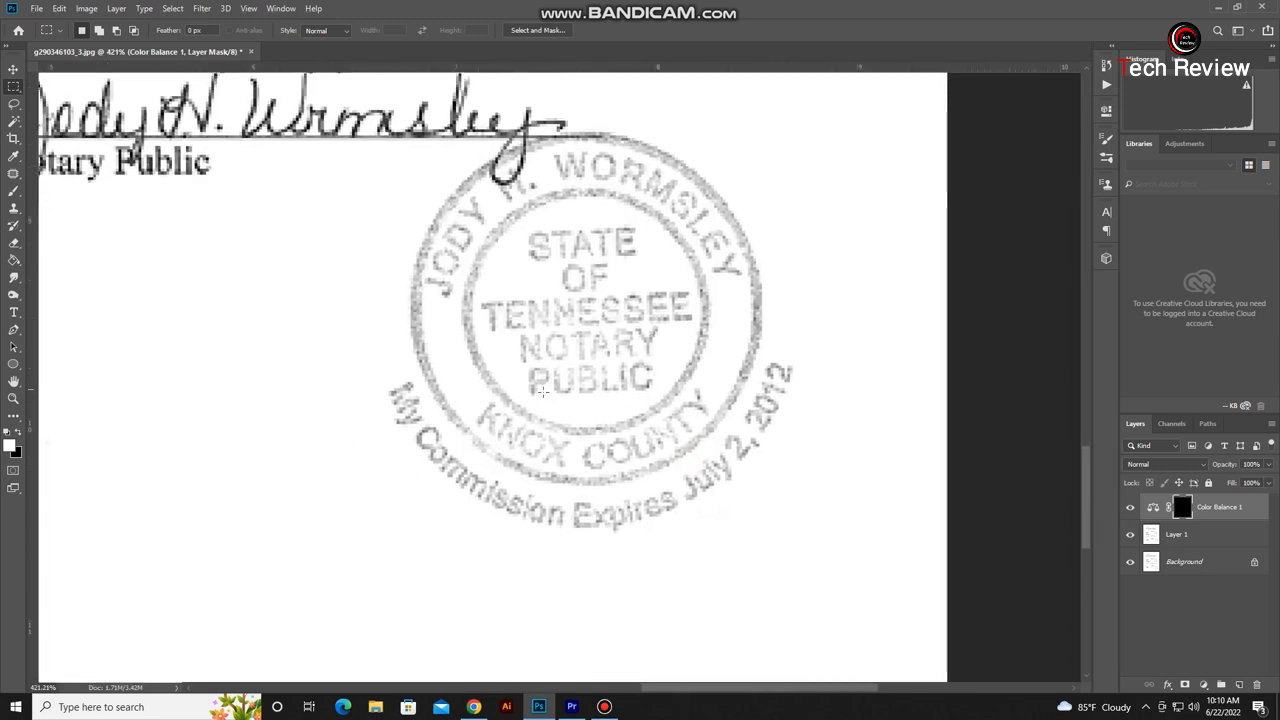
pyautogui.click(14, 191)
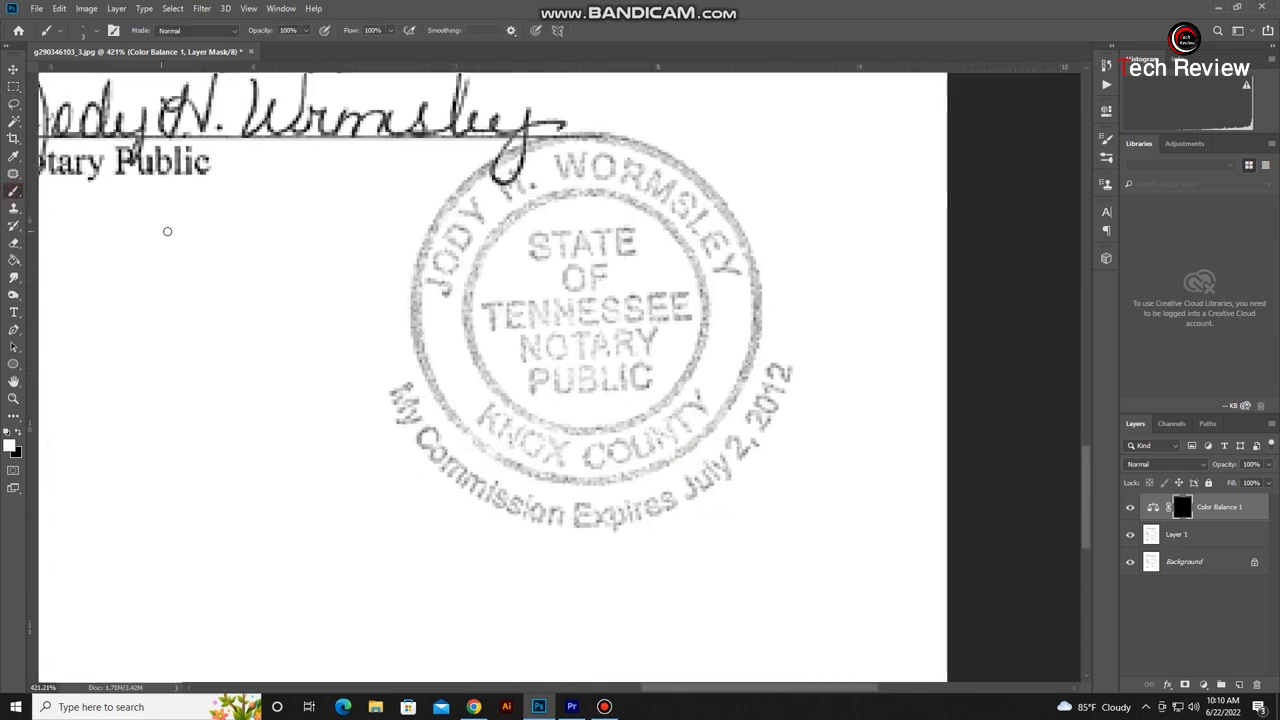
pyautogui.click(98, 30)
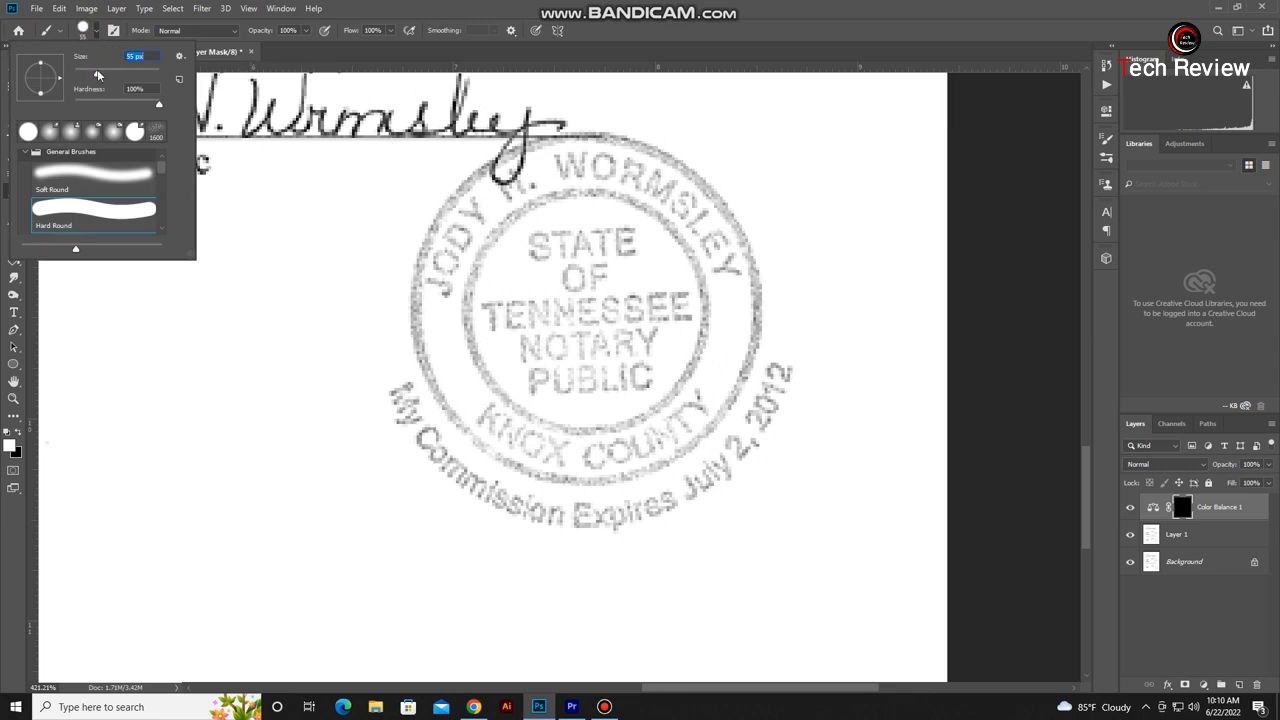
pyautogui.moveTo(414, 390)
pyautogui.mouseDown()
pyautogui.moveTo(500, 385)
pyautogui.moveTo(520, 505)
pyautogui.moveTo(770, 410)
pyautogui.moveTo(763, 358)
pyautogui.moveTo(777, 309)
pyautogui.moveTo(586, 337)
pyautogui.moveTo(566, 300)
pyautogui.moveTo(690, 210)
pyautogui.moveTo(557, 371)
pyautogui.mouseUp()
pyautogui.moveTo(432, 245); pyautogui.dragTo(428, 250)
pyautogui.scroll(2, 579, 266)
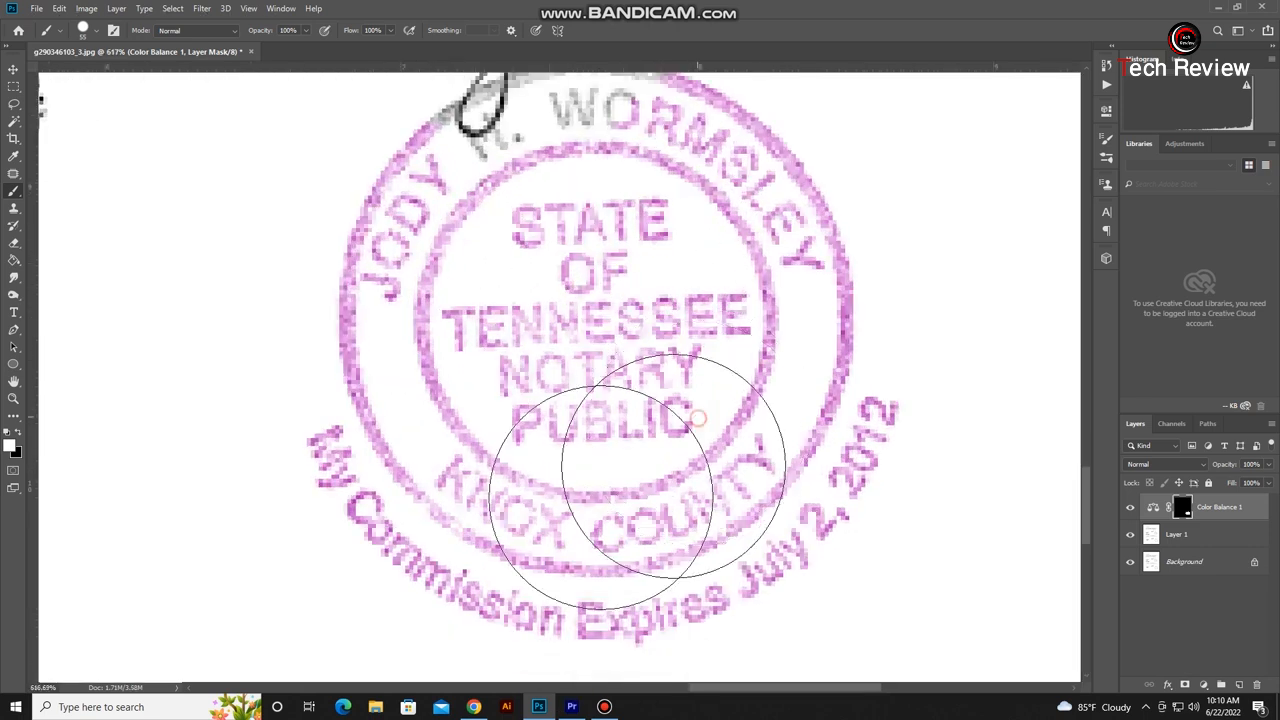
pyautogui.moveTo(589, 232); pyautogui.dragTo(556, 394)
pyautogui.scroll(3, 531, 325)
pyautogui.click(612, 368)
# Step: Reduce the brush to about 10 px and paint the mask over the lower seal's upper lettering and rim near the signature
pyautogui.press('[')
pyautogui.press('[')
pyautogui.press('[')
pyautogui.press('[')
pyautogui.press('[')
pyautogui.press('[')
pyautogui.moveTo(440, 315)
pyautogui.mouseDown()
pyautogui.moveTo(399, 334)
pyautogui.moveTo(353, 332)
pyautogui.moveTo(292, 270)
pyautogui.mouseUp()
pyautogui.press('[')
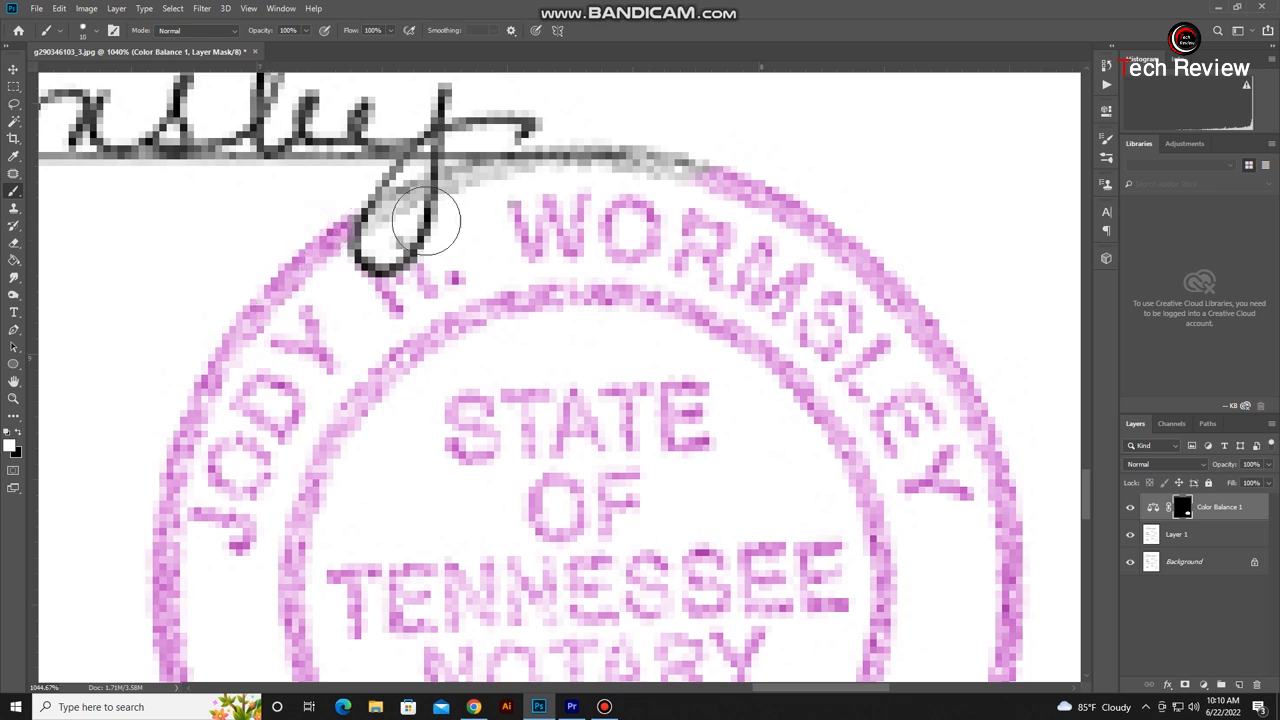
pyautogui.moveTo(525, 224); pyautogui.dragTo(532, 320)
pyautogui.scroll(4, 685, 285)
pyautogui.moveTo(674, 249)
pyautogui.mouseDown()
pyautogui.moveTo(758, 303)
pyautogui.moveTo(619, 293)
pyautogui.moveTo(442, 307)
pyautogui.moveTo(580, 312)
pyautogui.moveTo(634, 254)
pyautogui.mouseUp()
# Step: Shrink the brush to about 4 px and paint the mask over the lower seal's rim between and inside the signature strokes
pyautogui.press('[')
pyautogui.press('[')
pyautogui.press('[')
pyautogui.press('[')
pyautogui.press('[')
pyautogui.press('[')
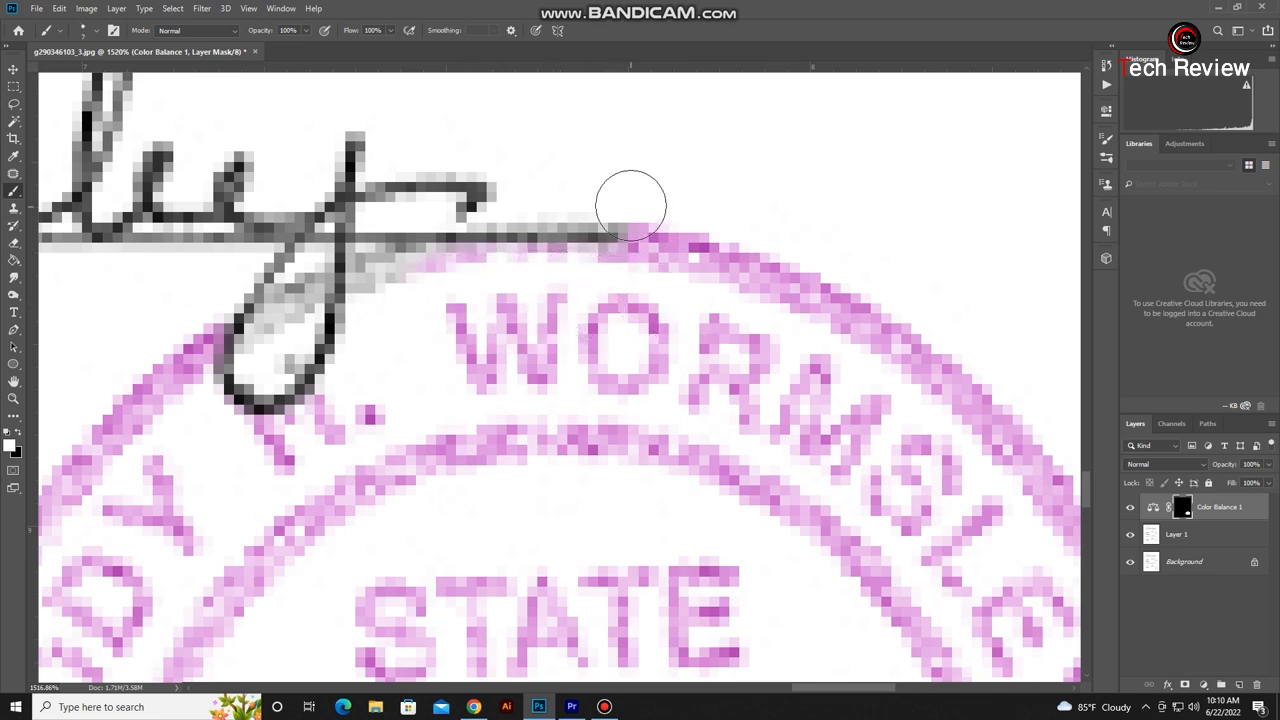
pyautogui.click(631, 206)
pyautogui.moveTo(410, 273)
pyautogui.mouseDown()
pyautogui.moveTo(295, 292)
pyautogui.moveTo(265, 333)
pyautogui.mouseUp()
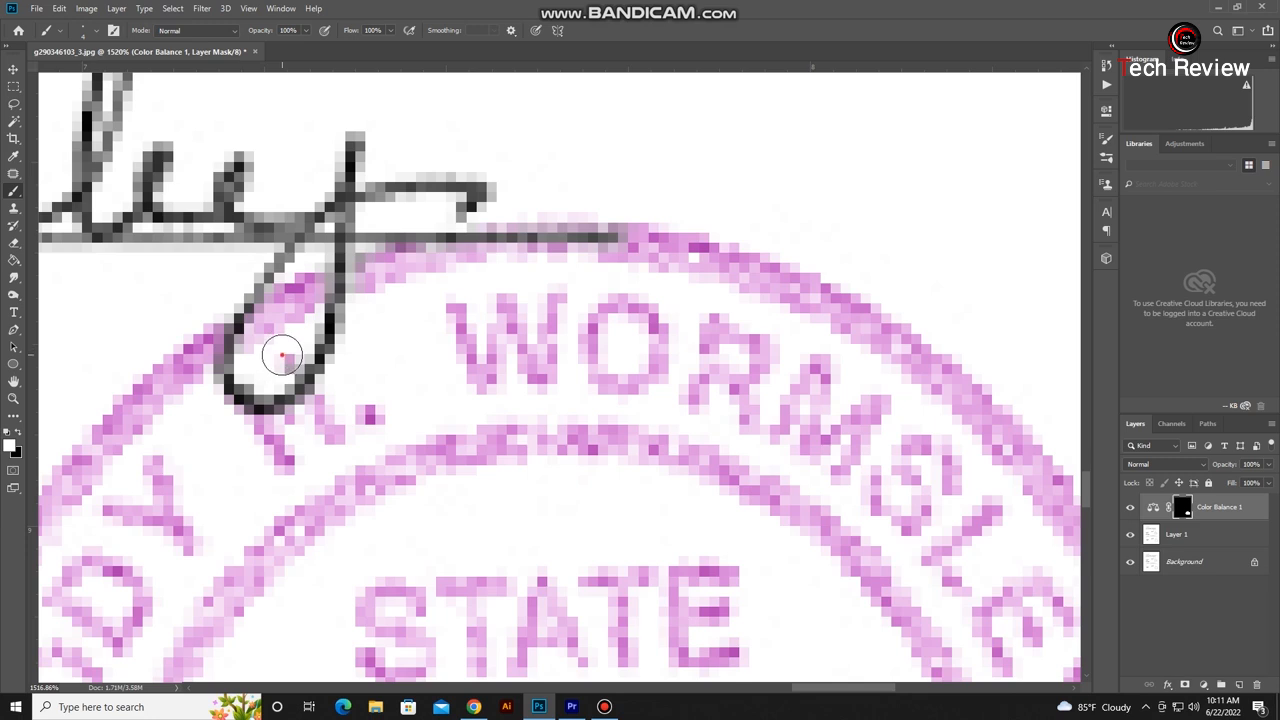
# Step: Inspect the tinted lower seal up close and compare it with the Color Balance layer hidden and shown
pyautogui.scroll(-8, 365, 284)
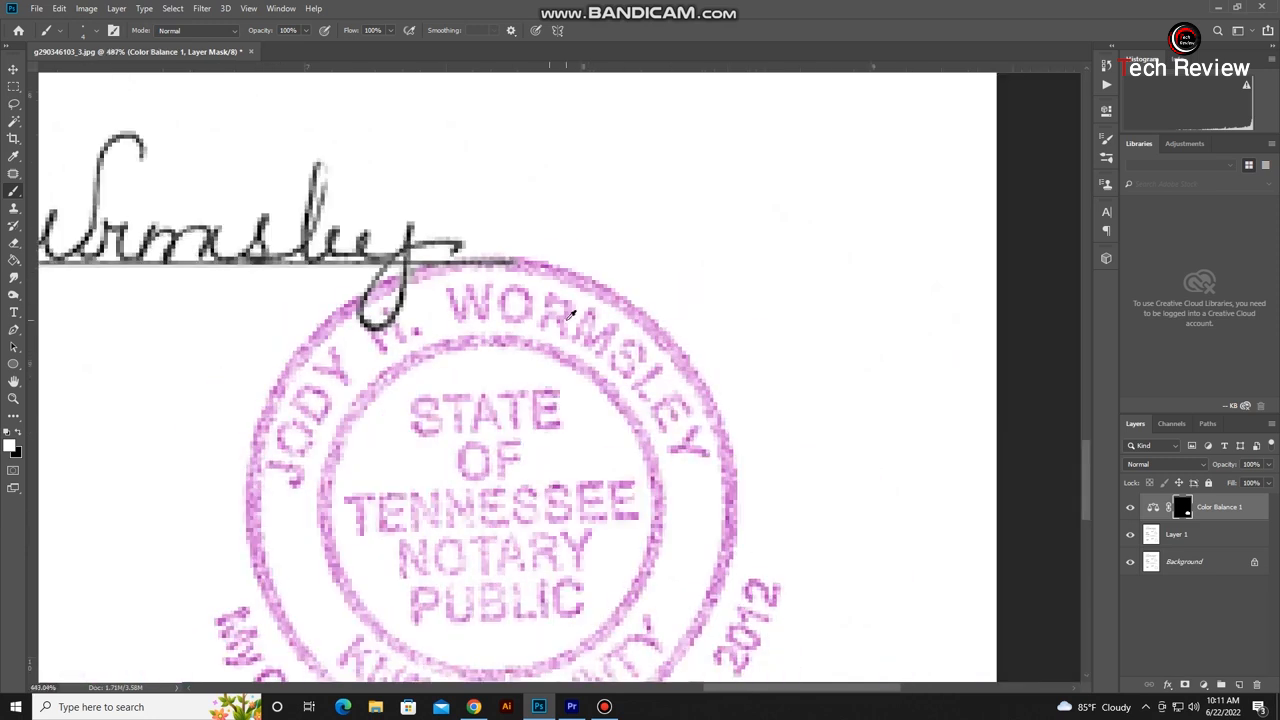
pyautogui.scroll(-2, 572, 315)
pyautogui.scroll(7, 520, 310)
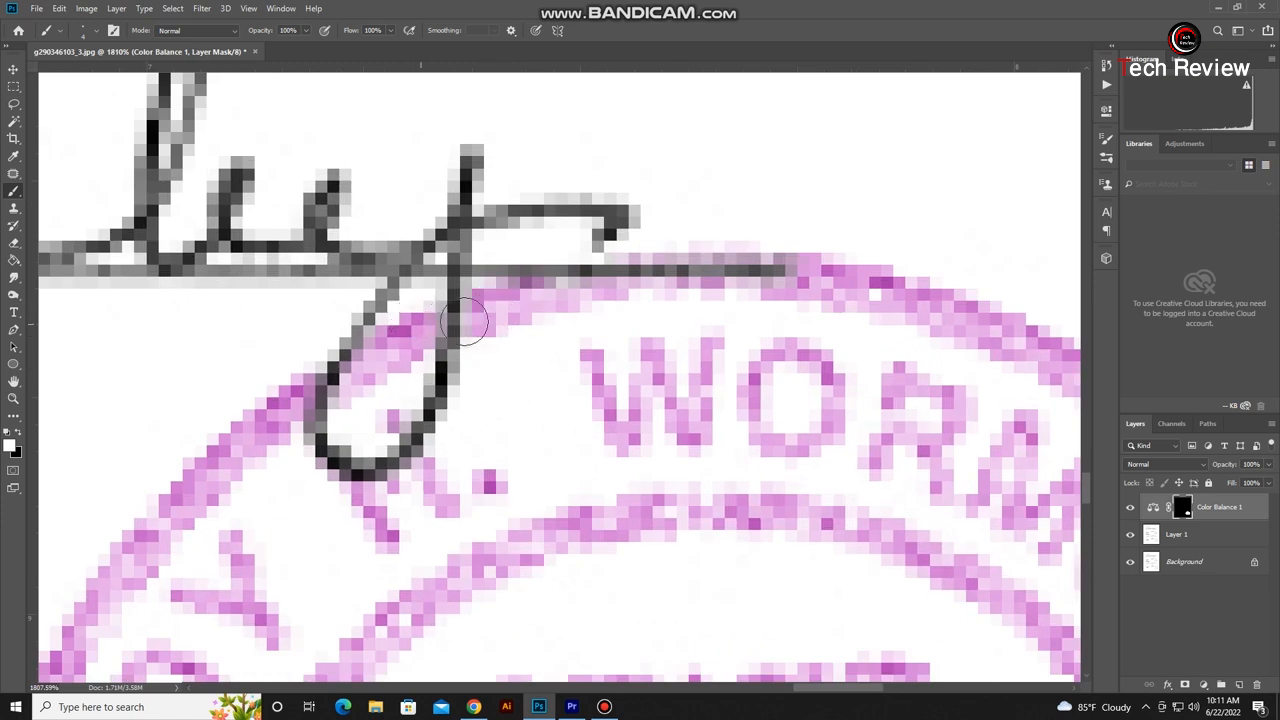
pyautogui.scroll(-8, 501, 316)
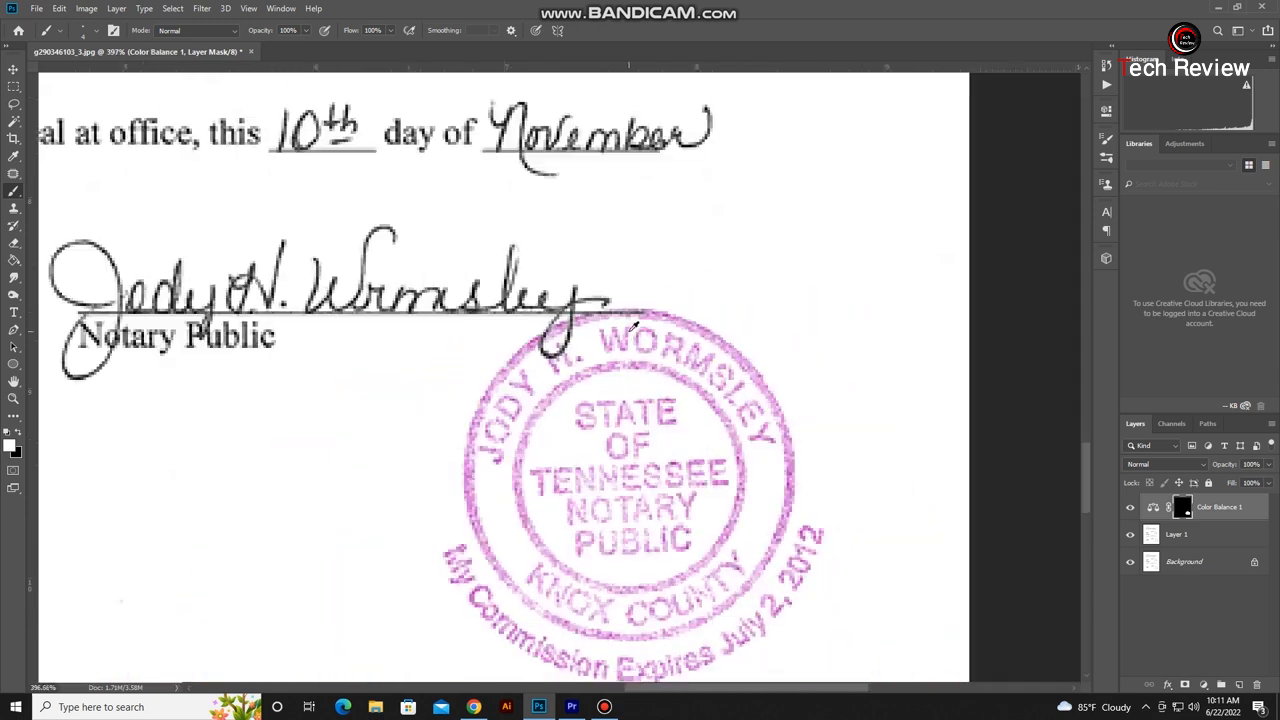
pyautogui.scroll(-2, 815, 371)
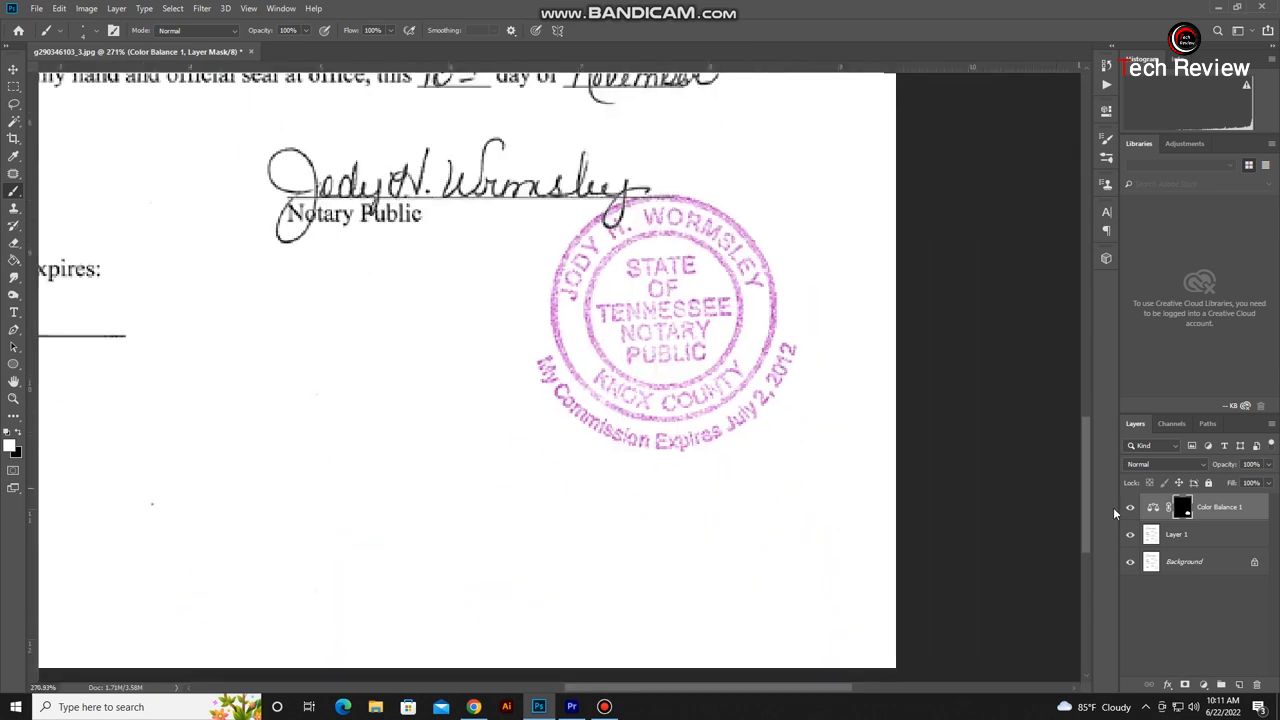
pyautogui.click(1129, 511)
pyautogui.click(1129, 510)
pyautogui.scroll(-3, 712, 295)
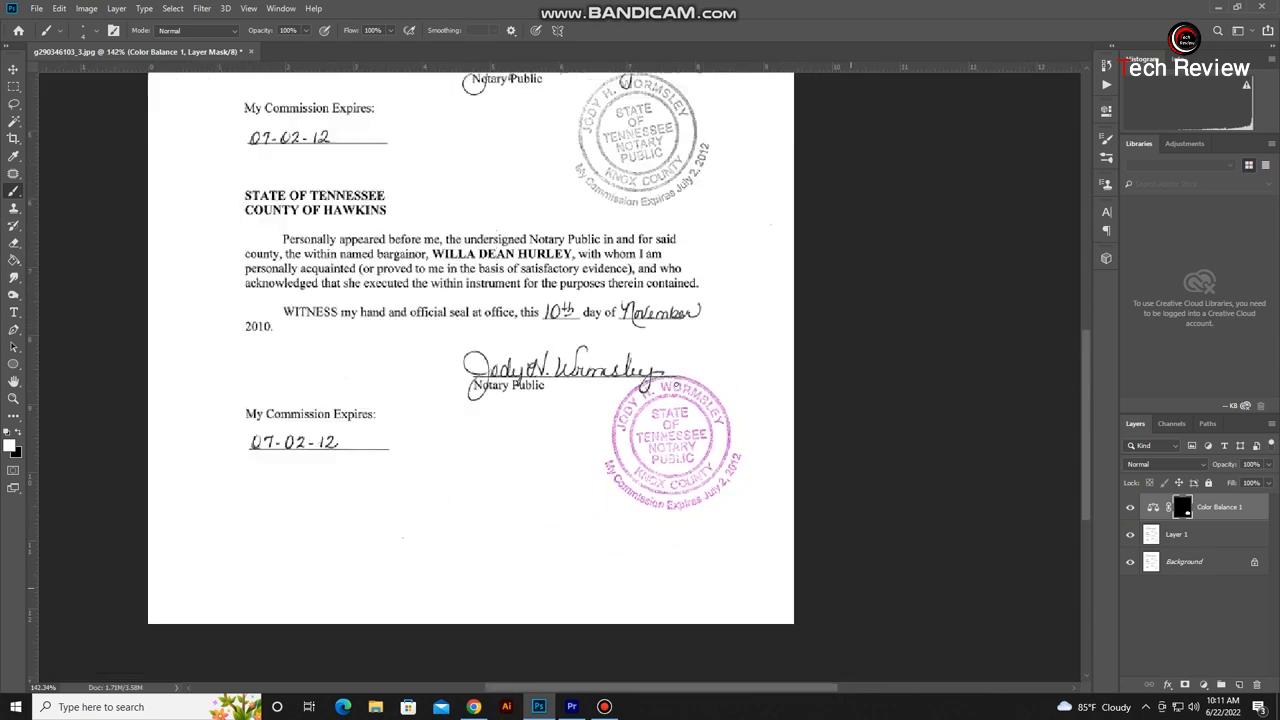
# Step: Enlarge the brush and paint white on the Color Balance mask over the upper notary seal, avoiding the signature
pyautogui.moveTo(684, 267); pyautogui.dragTo(679, 441)
pyautogui.scroll(4, 693, 301)
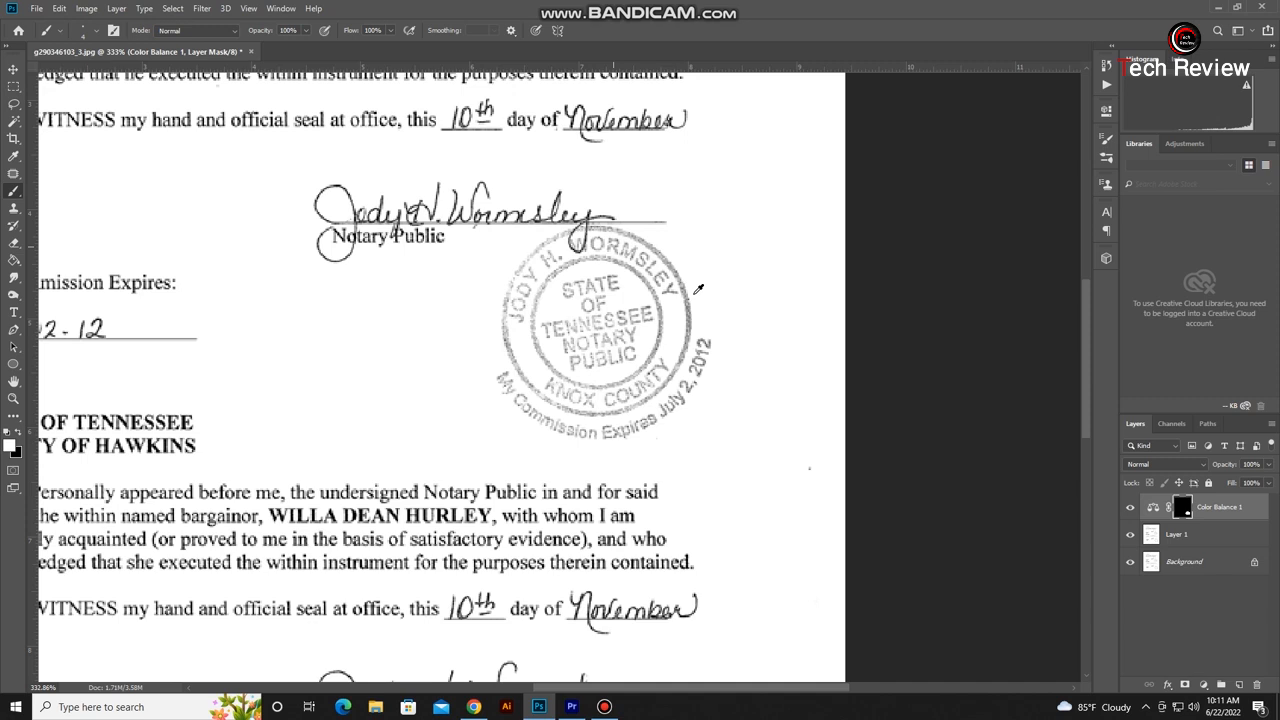
pyautogui.scroll(2, 574, 278)
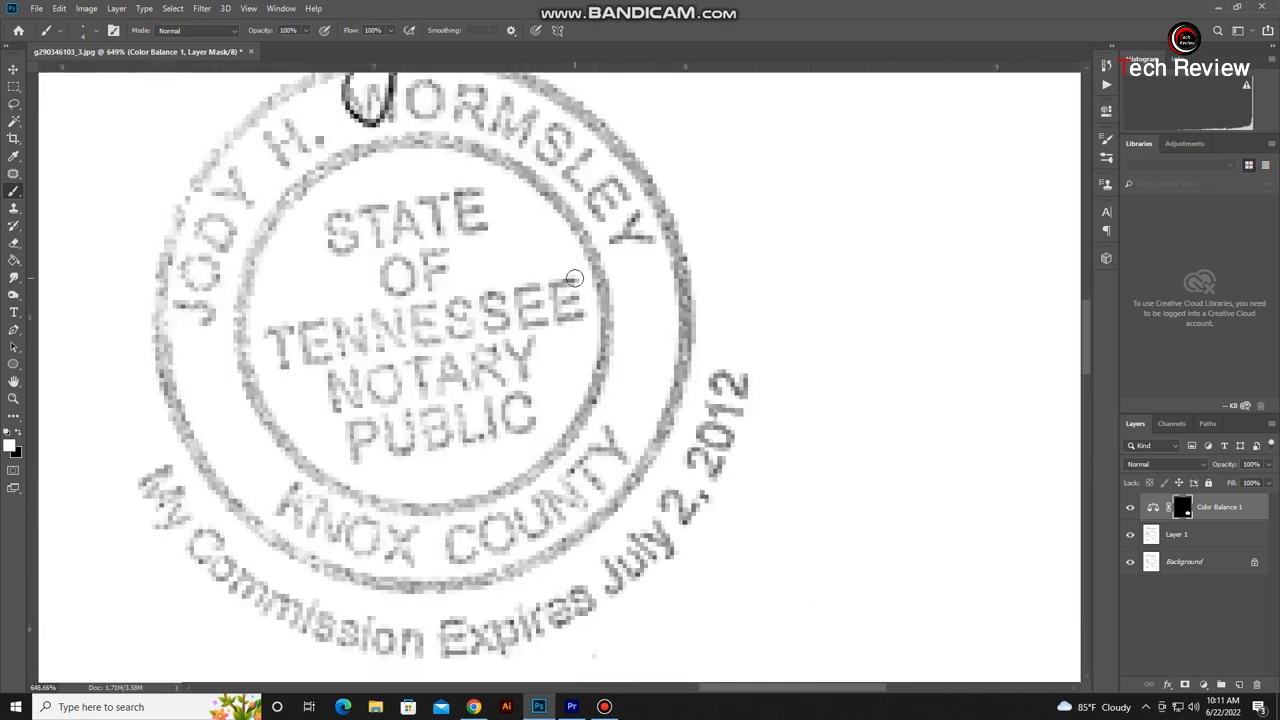
pyautogui.press(']')
pyautogui.press(']')
pyautogui.press(']')
pyautogui.press(']')
pyautogui.press(']')
pyautogui.press(']')
pyautogui.moveTo(630, 270)
pyautogui.mouseDown()
pyautogui.moveTo(634, 366)
pyautogui.moveTo(220, 429)
pyautogui.moveTo(206, 500)
pyautogui.moveTo(405, 625)
pyautogui.moveTo(642, 549)
pyautogui.moveTo(749, 400)
pyautogui.moveTo(506, 520)
pyautogui.moveTo(286, 406)
pyautogui.moveTo(217, 283)
pyautogui.moveTo(226, 218)
pyautogui.moveTo(321, 292)
pyautogui.mouseUp()
pyautogui.moveTo(333, 224)
pyautogui.mouseDown()
pyautogui.moveTo(357, 357)
pyautogui.moveTo(500, 337)
pyautogui.moveTo(677, 366)
pyautogui.moveTo(466, 466)
pyautogui.moveTo(400, 429)
pyautogui.moveTo(680, 300)
pyautogui.moveTo(600, 269)
pyautogui.moveTo(567, 226)
pyautogui.moveTo(537, 217)
pyautogui.moveTo(504, 288)
pyautogui.mouseUp()
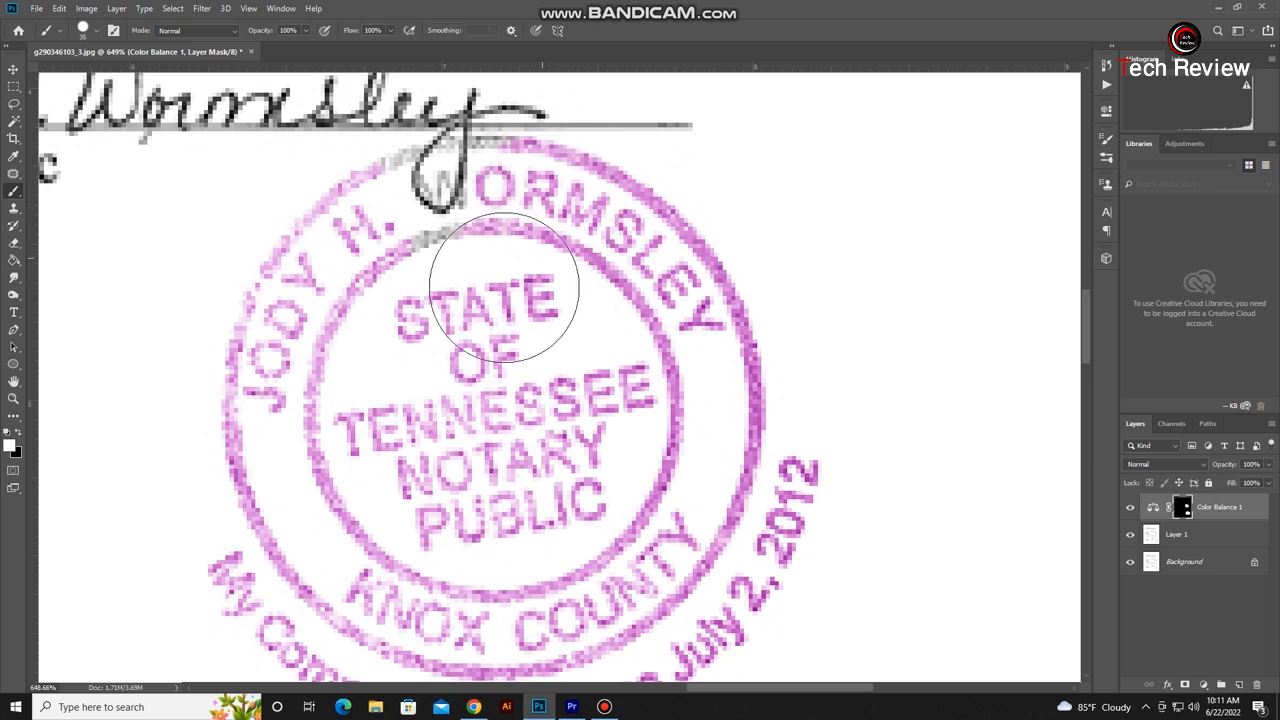
pyautogui.click(448, 298)
pyautogui.moveTo(548, 237); pyautogui.dragTo(563, 349)
# Step: Shrink the brush to about 2 px and paint the mask over the upper seal's rim and lettering around the signature strokes
pyautogui.scroll(7, 473, 303)
pyautogui.press('[')
pyautogui.press('[')
pyautogui.press('[')
pyautogui.press('[')
pyautogui.press('[')
pyautogui.press('[')
pyautogui.moveTo(298, 268); pyautogui.dragTo(363, 223)
pyautogui.moveTo(434, 270)
pyautogui.mouseDown()
pyautogui.moveTo(586, 221)
pyautogui.moveTo(520, 210)
pyautogui.moveTo(576, 217)
pyautogui.mouseUp()
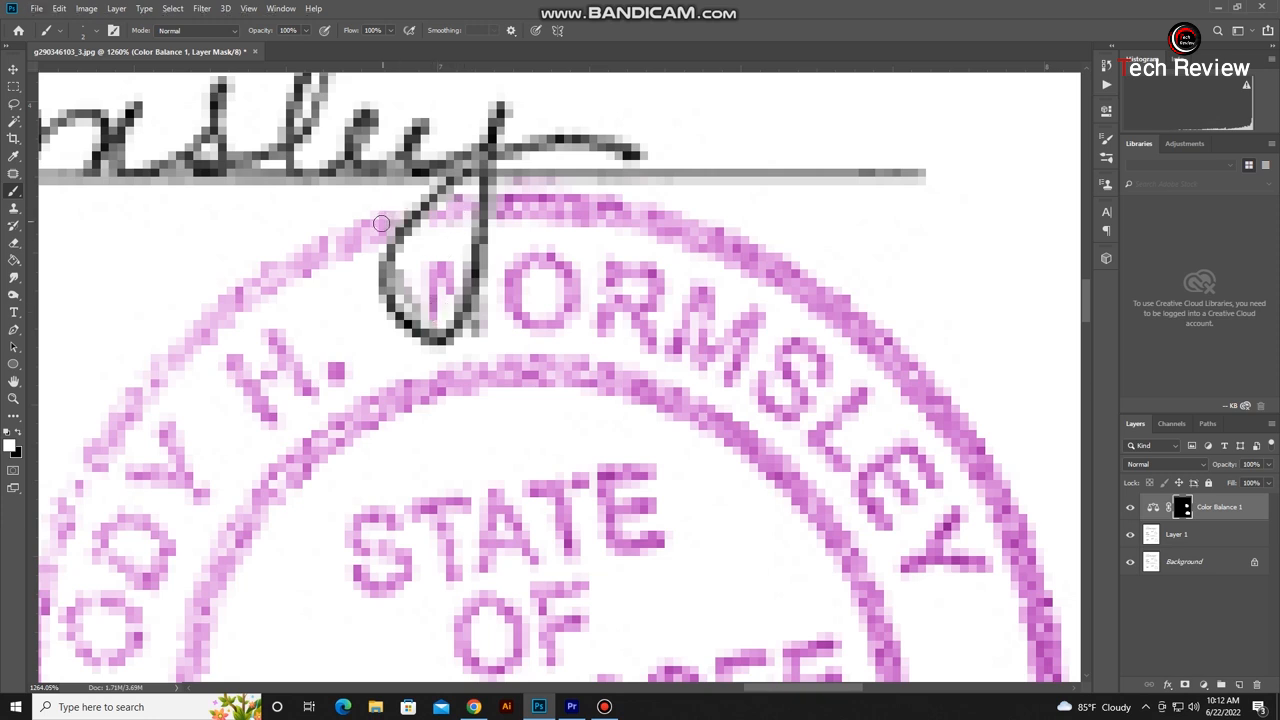
# Step: Review both tinted seals on the page, toggling the Color Balance layer's visibility to compare before and after
pyautogui.scroll(-8, 378, 245)
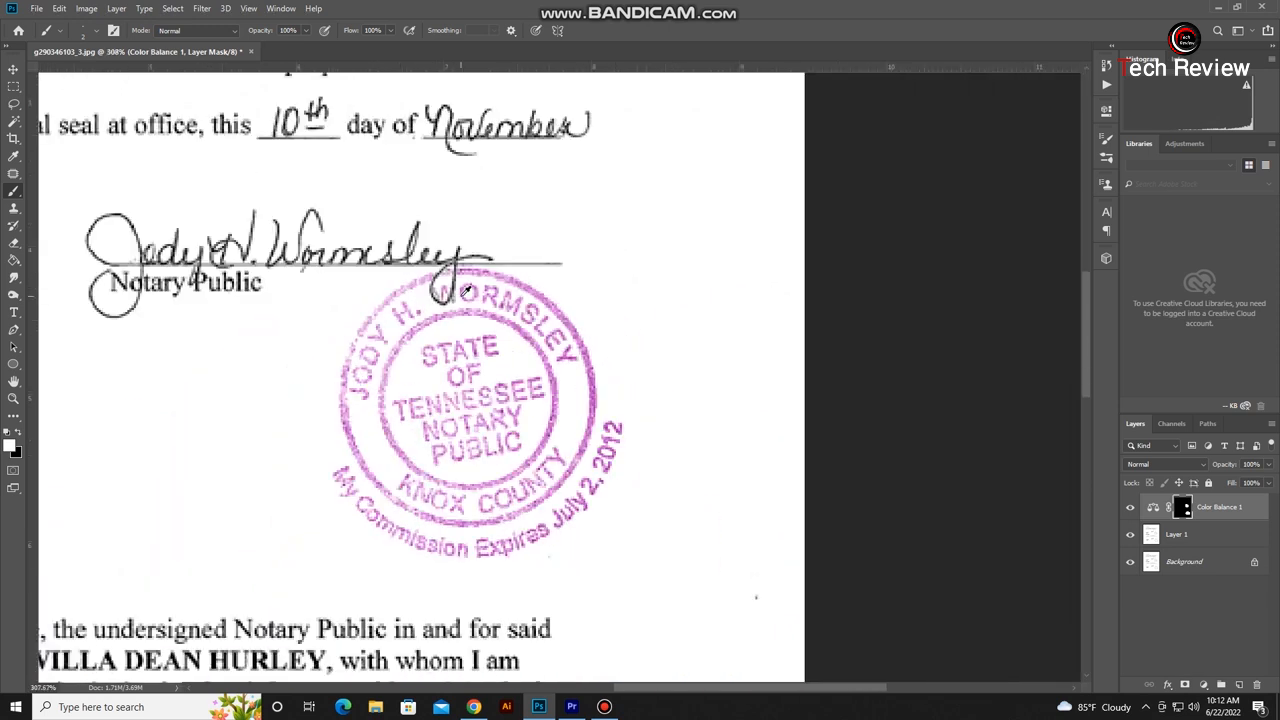
pyautogui.scroll(-3, 466, 290)
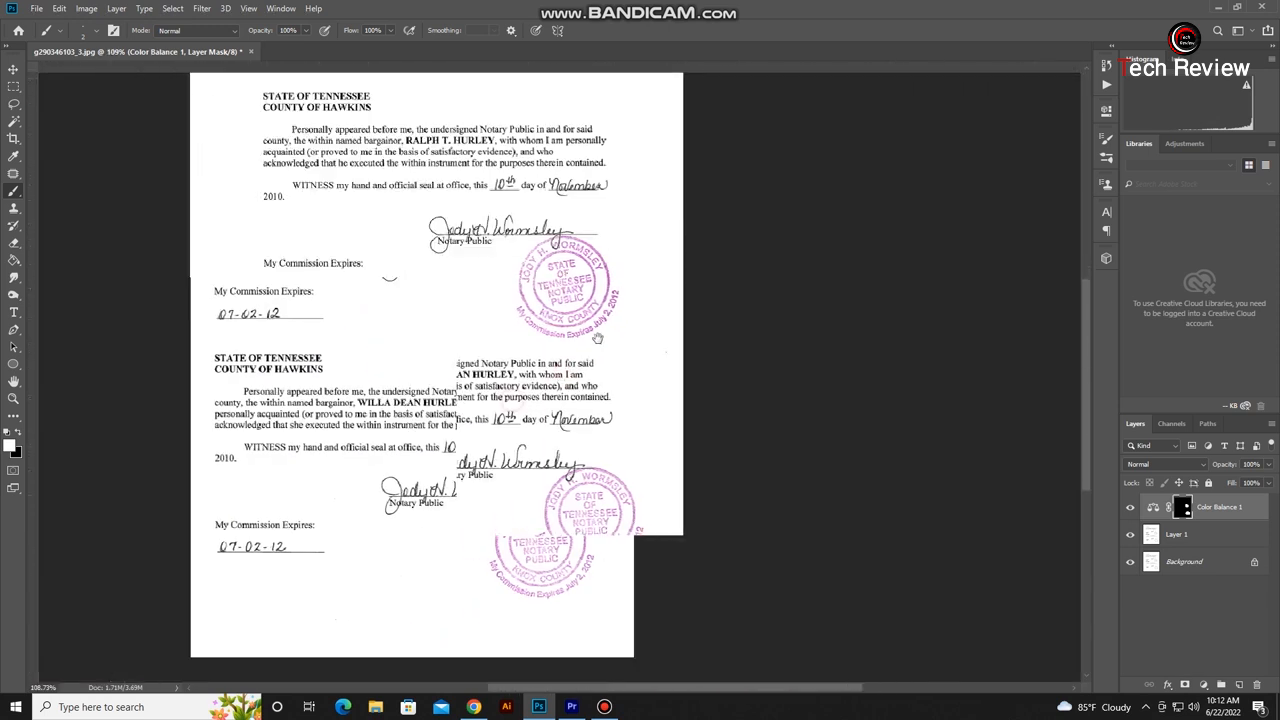
pyautogui.scroll(1, 668, 356)
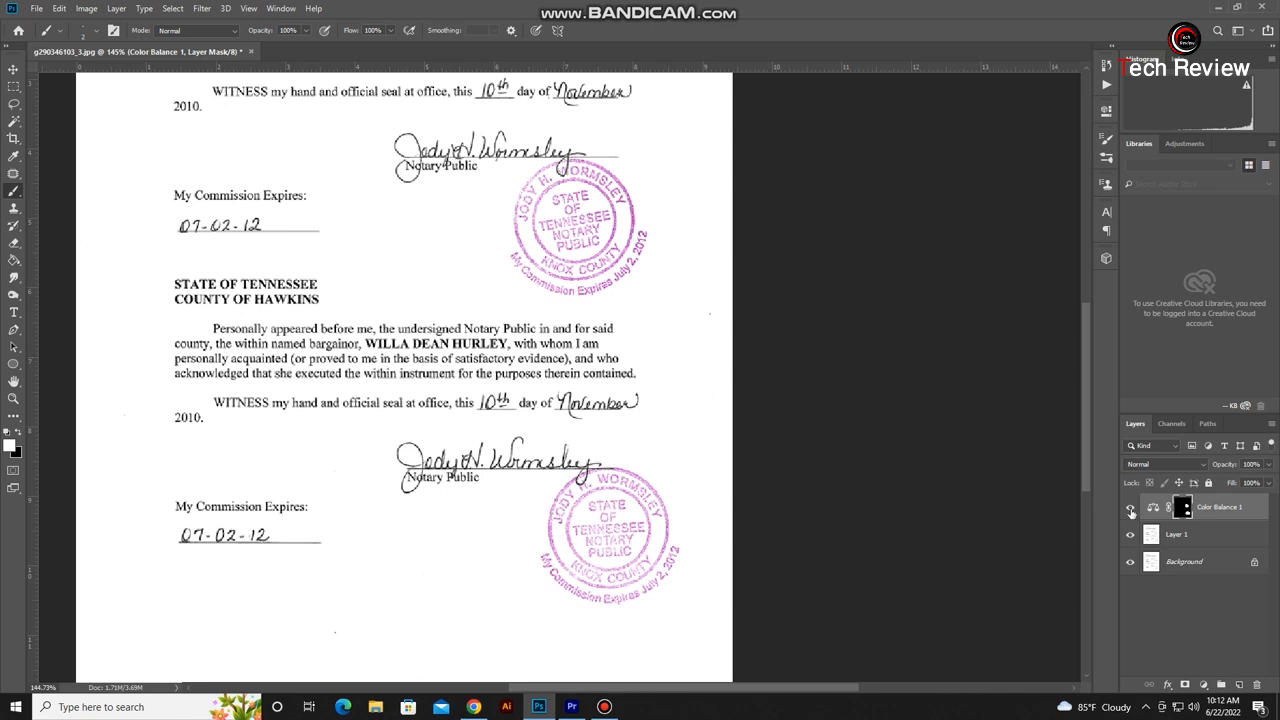
pyautogui.click(1130, 508)
pyautogui.click(1131, 508)
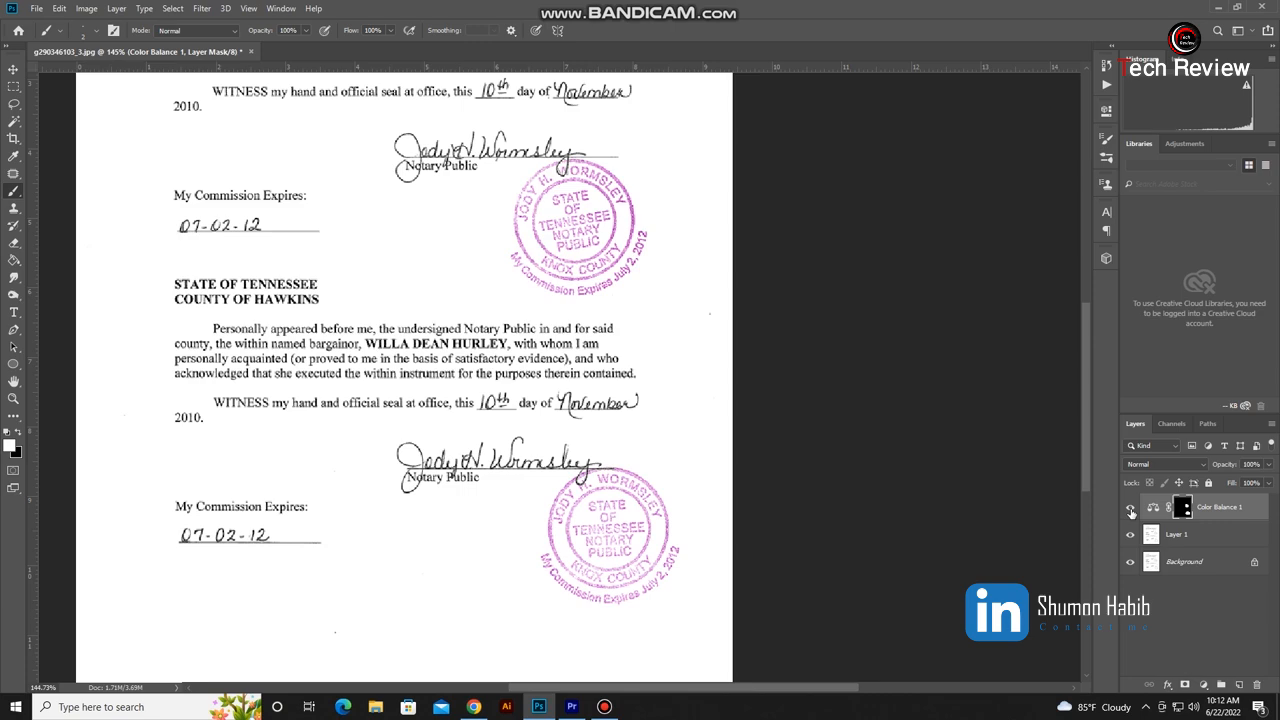